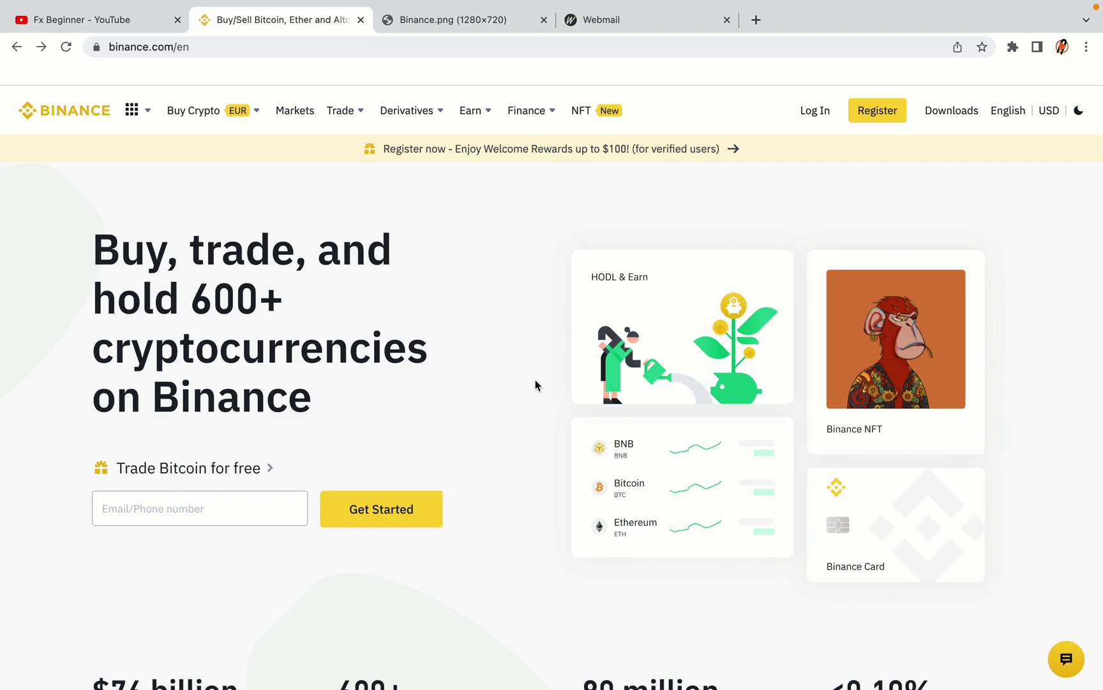
Look through the Binance homepage from popular cryptocurrencies to the help section, and view the Binance.png image
{"action": "scroll", "coordinate": [535, 380], "scroll_direction": "down", "scroll_amount": 5}
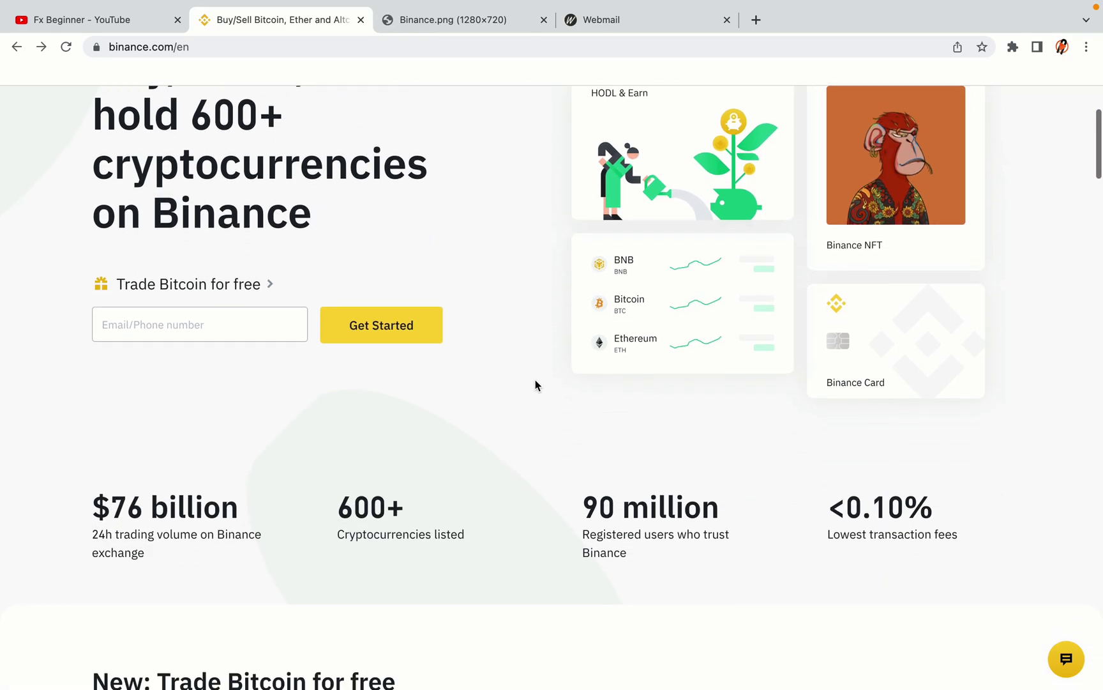
{"action": "scroll", "coordinate": [535, 381], "scroll_direction": "down", "scroll_amount": 5}
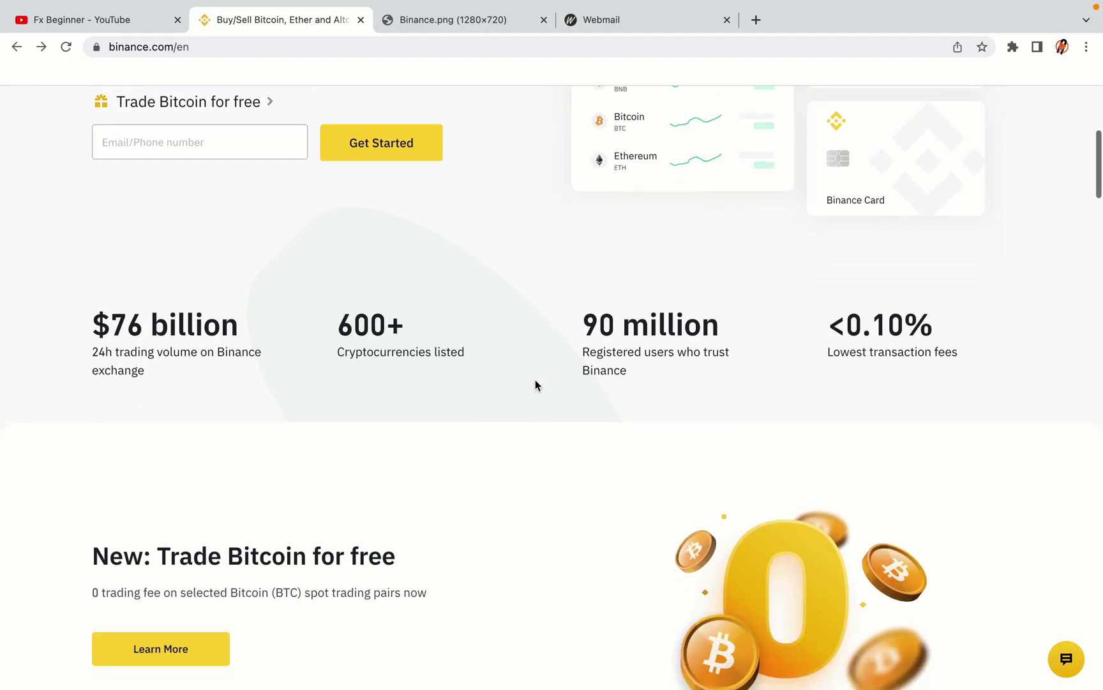
{"action": "scroll", "coordinate": [535, 385], "scroll_direction": "up", "scroll_amount": 3}
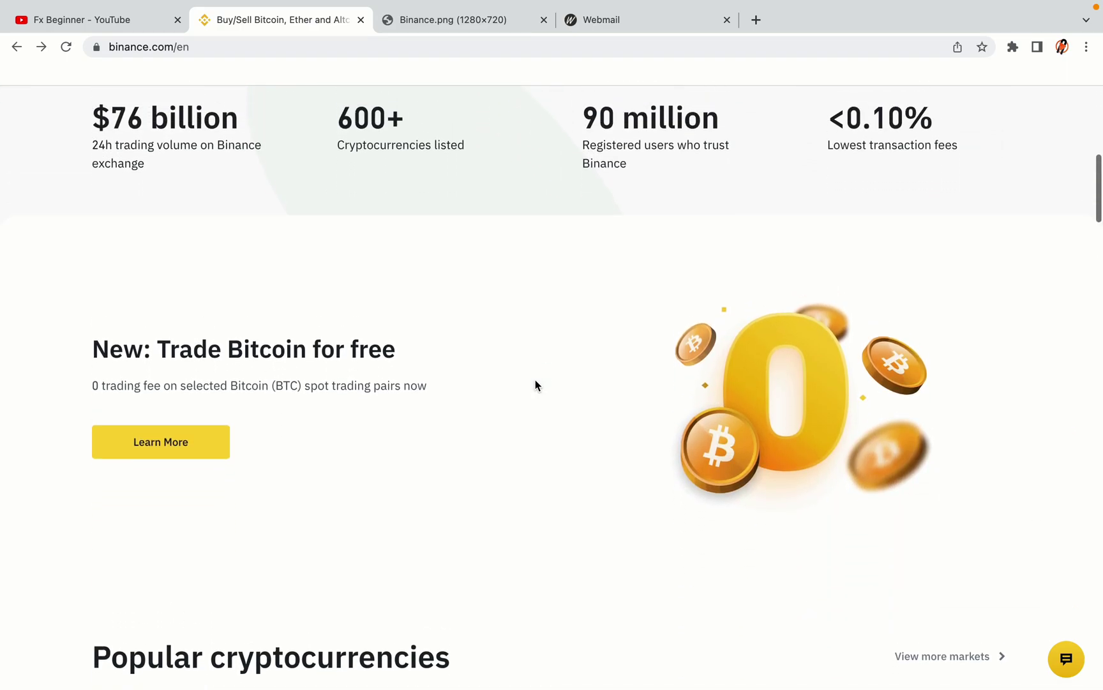
{"action": "scroll", "coordinate": [536, 384], "scroll_direction": "down", "scroll_amount": 9}
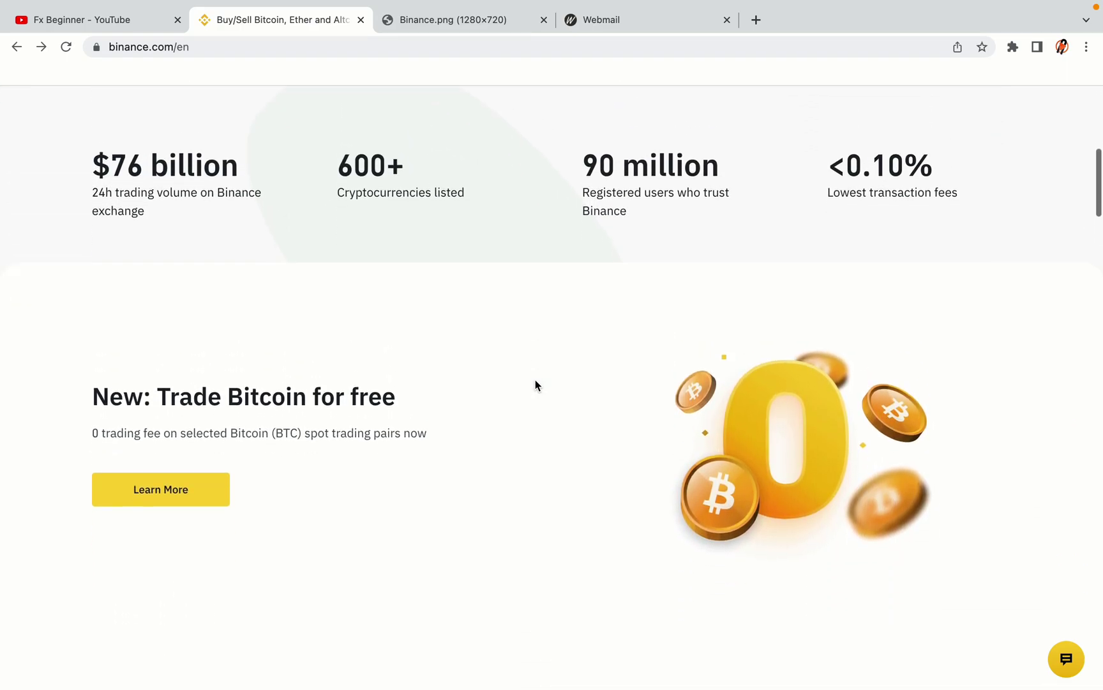
{"action": "scroll", "coordinate": [535, 384], "scroll_direction": "down", "scroll_amount": 3}
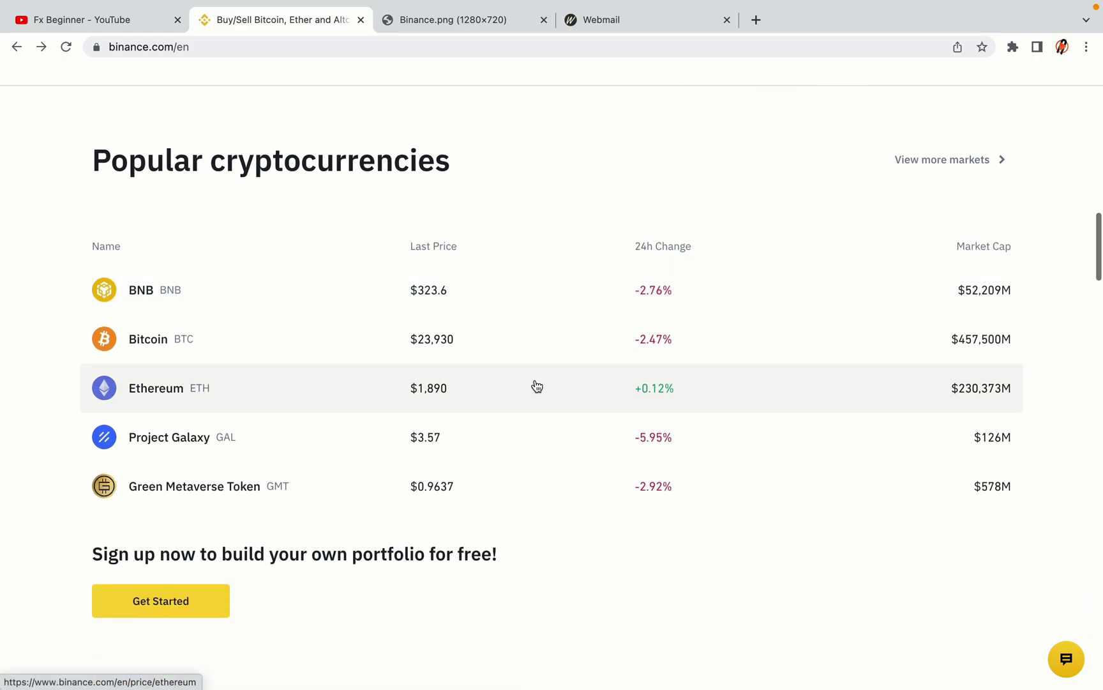
{"action": "scroll", "coordinate": [536, 386], "scroll_direction": "down", "scroll_amount": 10}
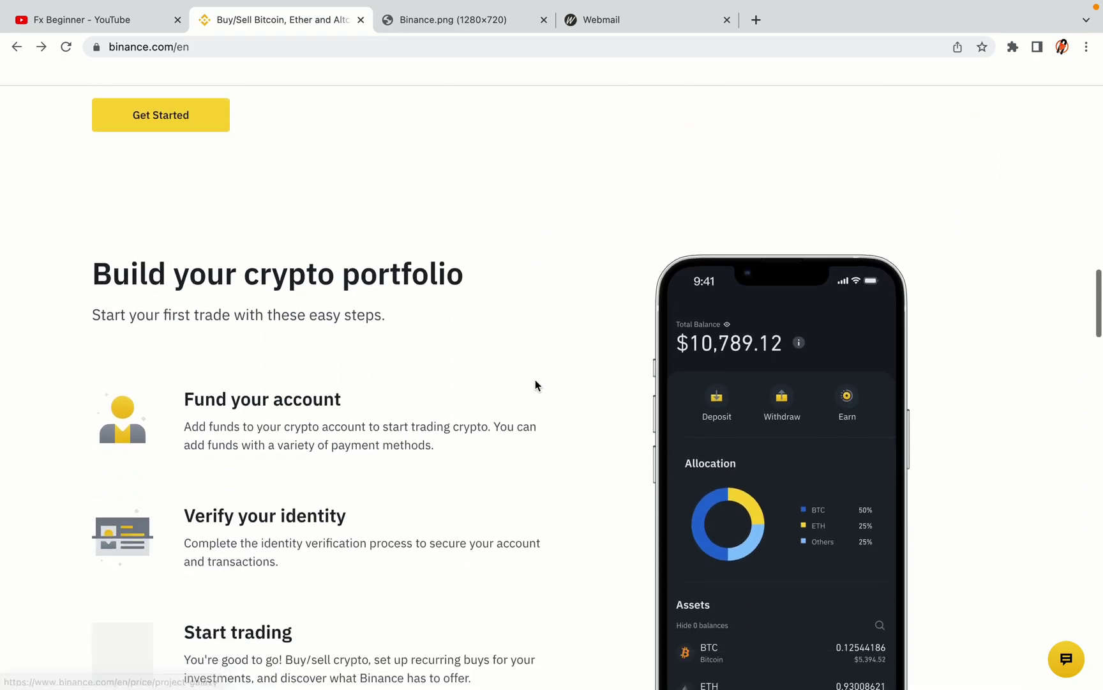
{"action": "scroll", "coordinate": [535, 385], "scroll_direction": "down", "scroll_amount": 1}
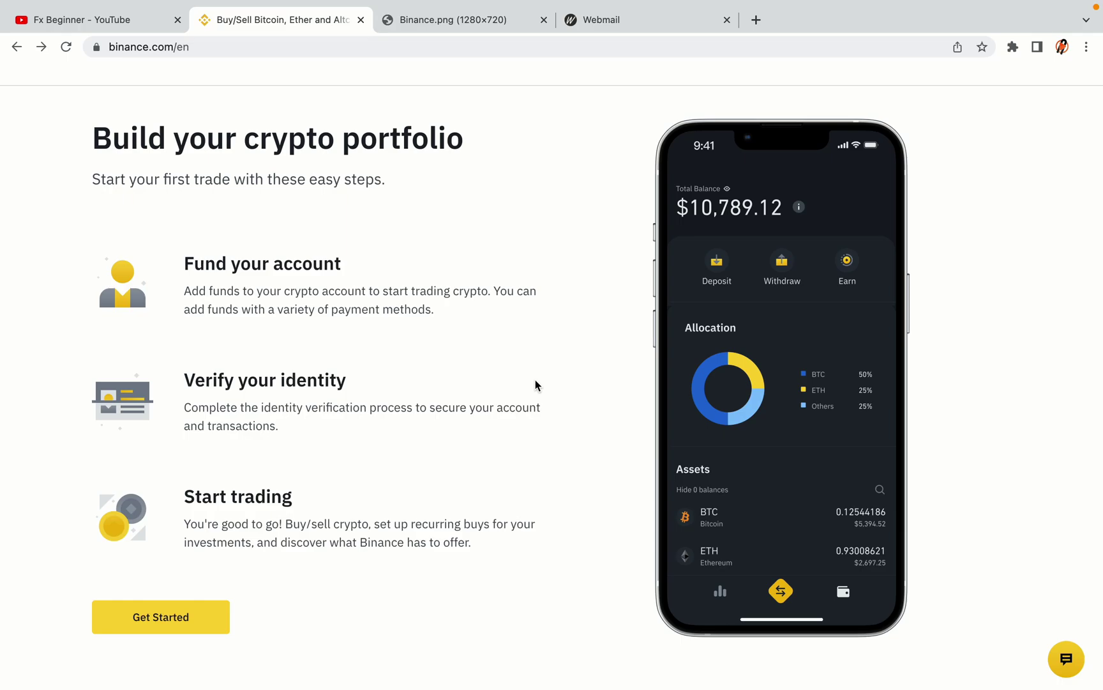
{"action": "scroll", "coordinate": [535, 384], "scroll_direction": "down", "scroll_amount": 10}
{"action": "scroll", "coordinate": [537, 386], "scroll_direction": "down", "scroll_amount": 8}
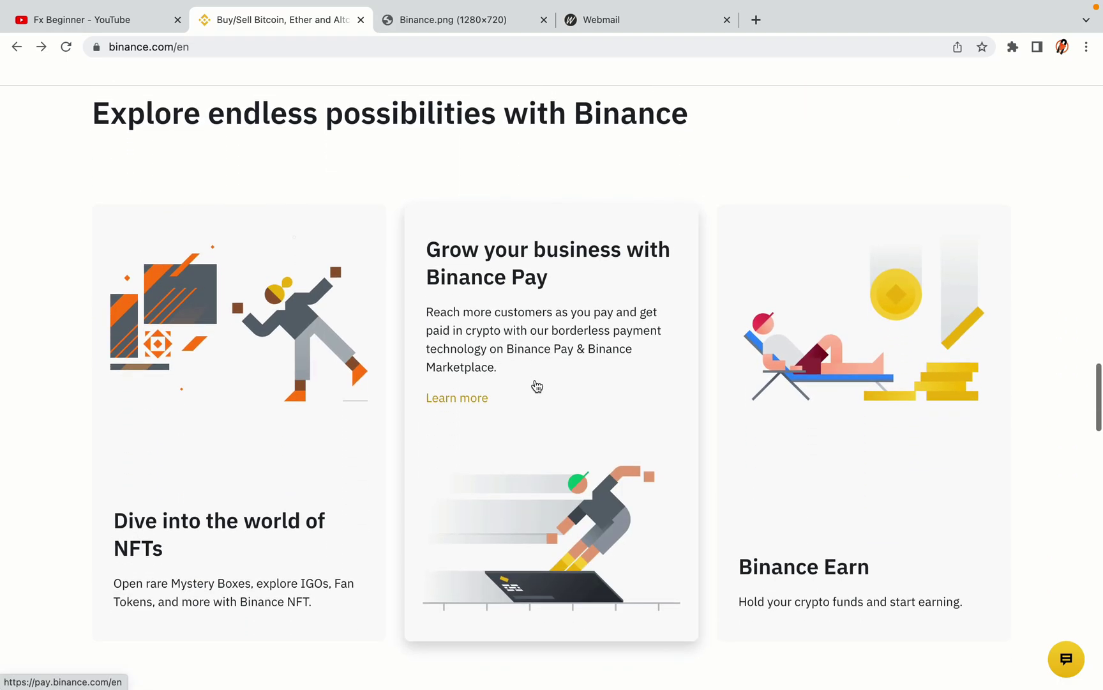
{"action": "scroll", "coordinate": [535, 385], "scroll_direction": "down", "scroll_amount": 2}
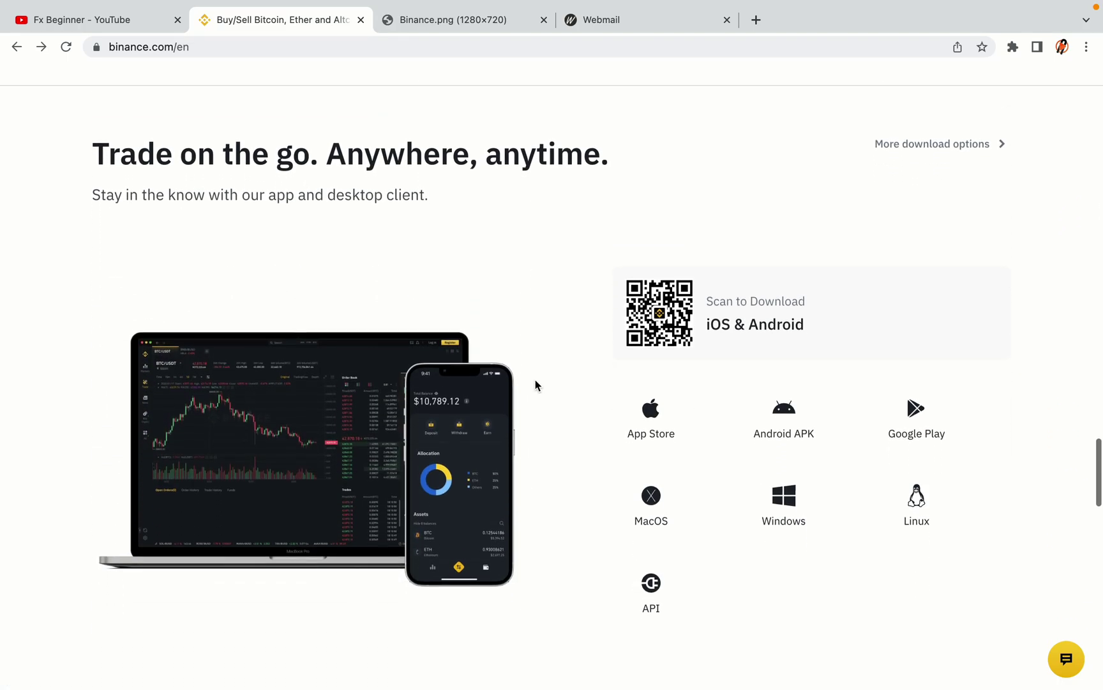
{"action": "scroll", "coordinate": [535, 385], "scroll_direction": "down", "scroll_amount": 8}
{"action": "scroll", "coordinate": [535, 381], "scroll_direction": "down", "scroll_amount": 2}
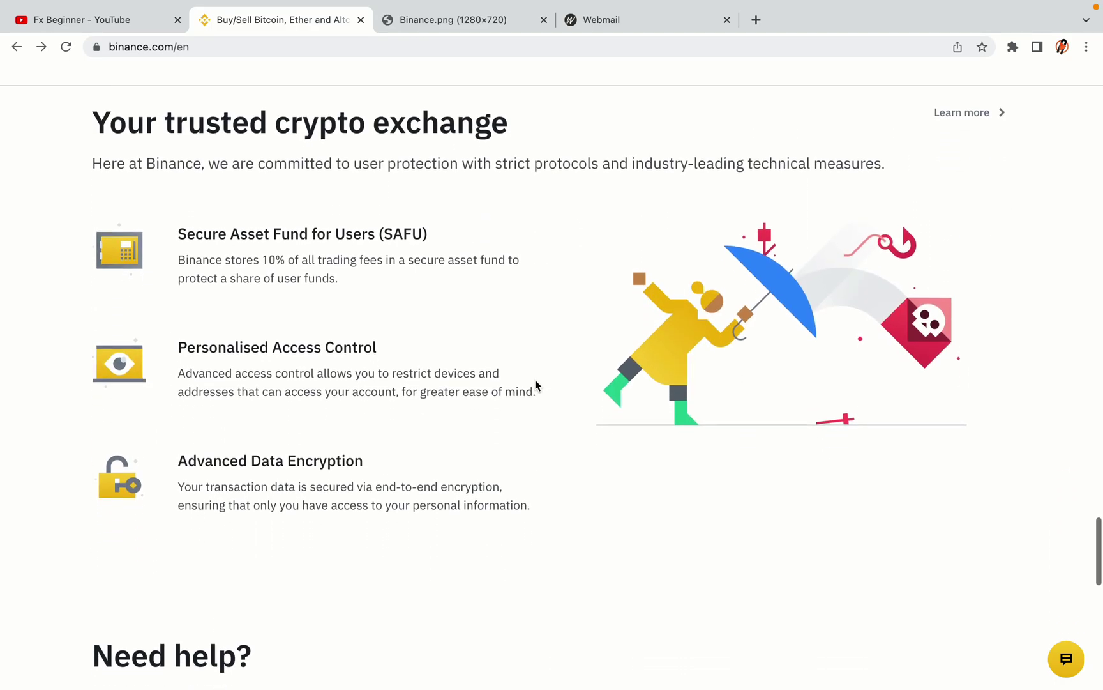
{"action": "scroll", "coordinate": [535, 379], "scroll_direction": "down", "scroll_amount": 7}
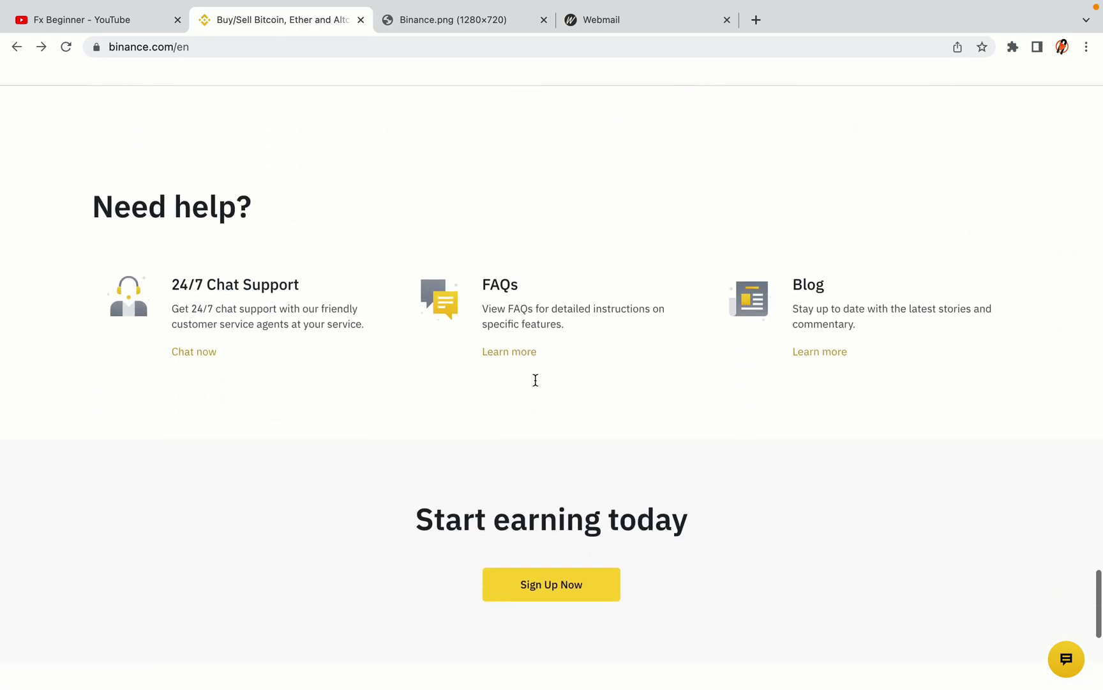
{"action": "scroll", "coordinate": [535, 384], "scroll_direction": "up", "scroll_amount": 4}
{"action": "scroll", "coordinate": [535, 380], "scroll_direction": "up", "scroll_amount": 20}
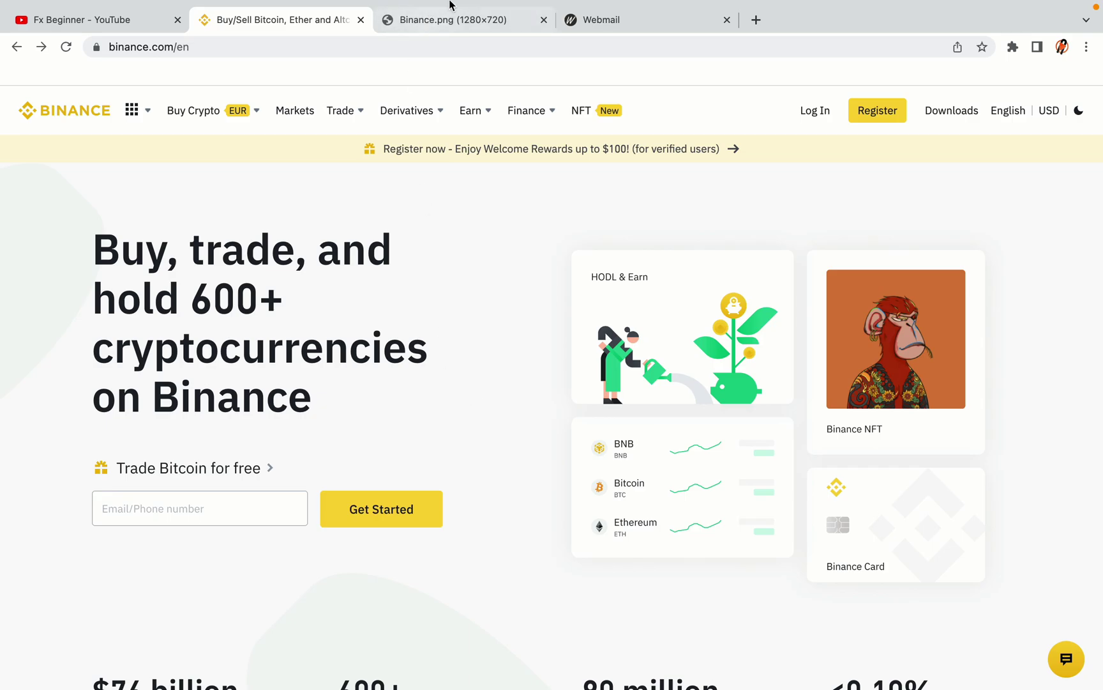
{"action": "left_click", "coordinate": [461, 18]}
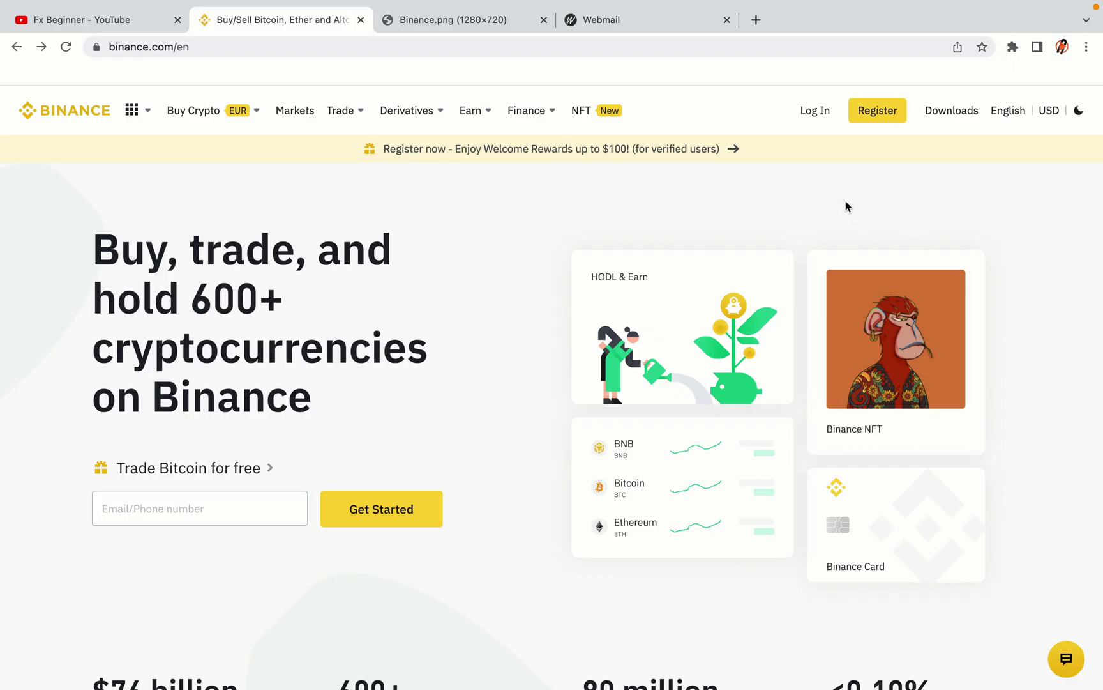
Register a personal account by email, entering the personal email and password, agreeing to the terms and submitting the form
{"action": "left_click", "coordinate": [887, 119]}
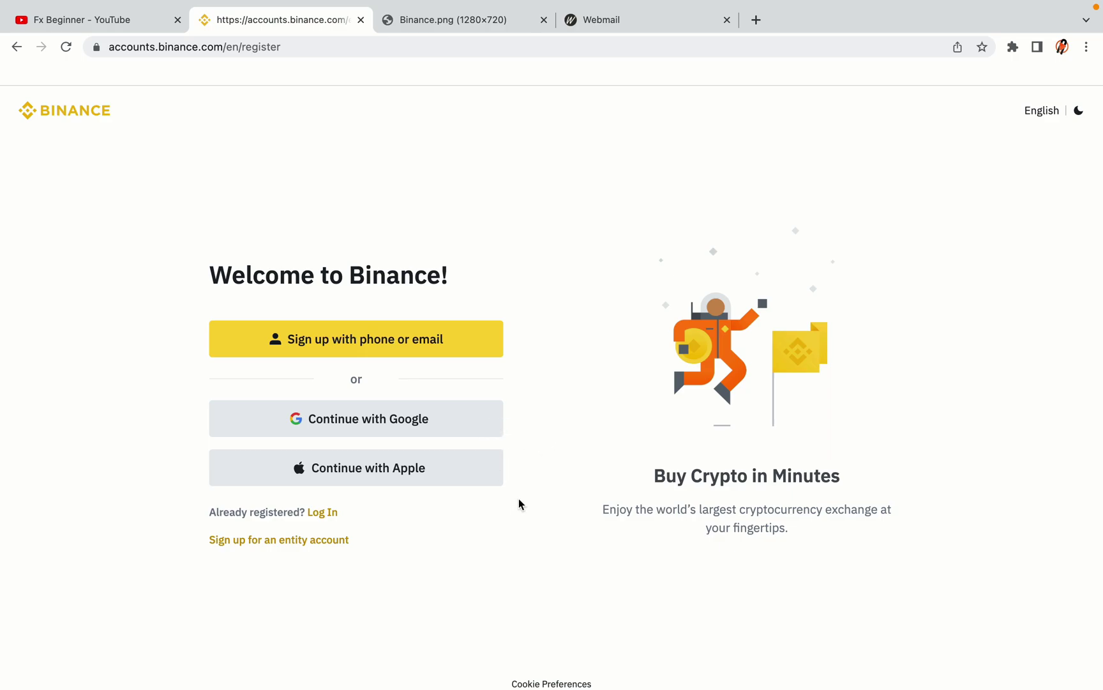
{"action": "left_click", "coordinate": [454, 350]}
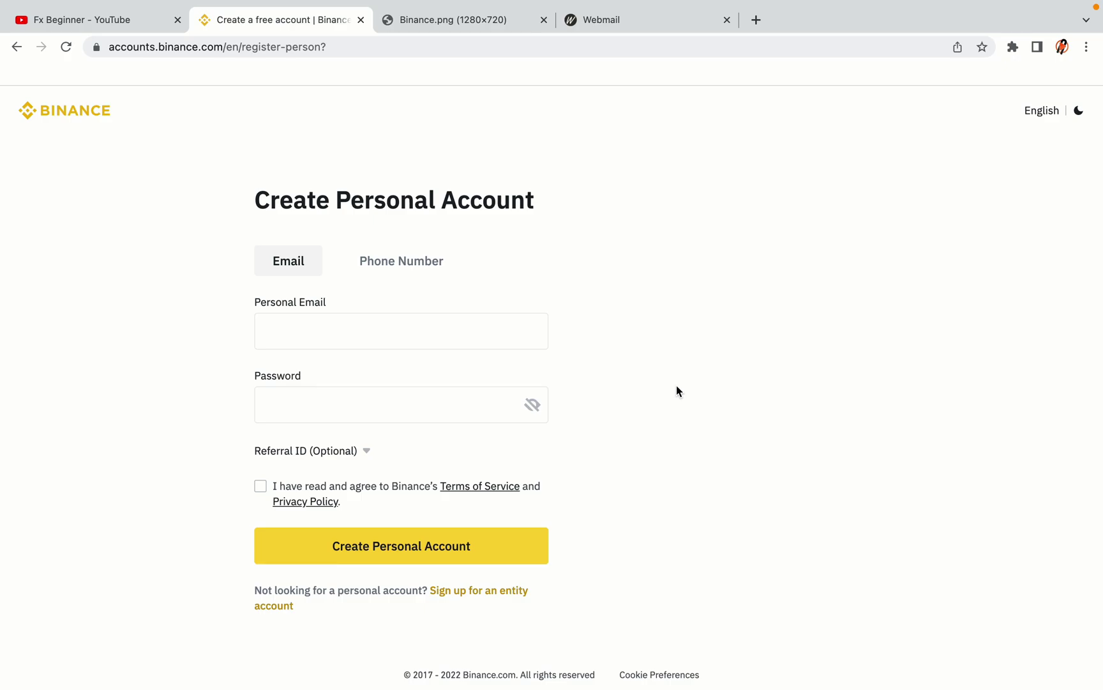
{"action": "left_click", "coordinate": [509, 399]}
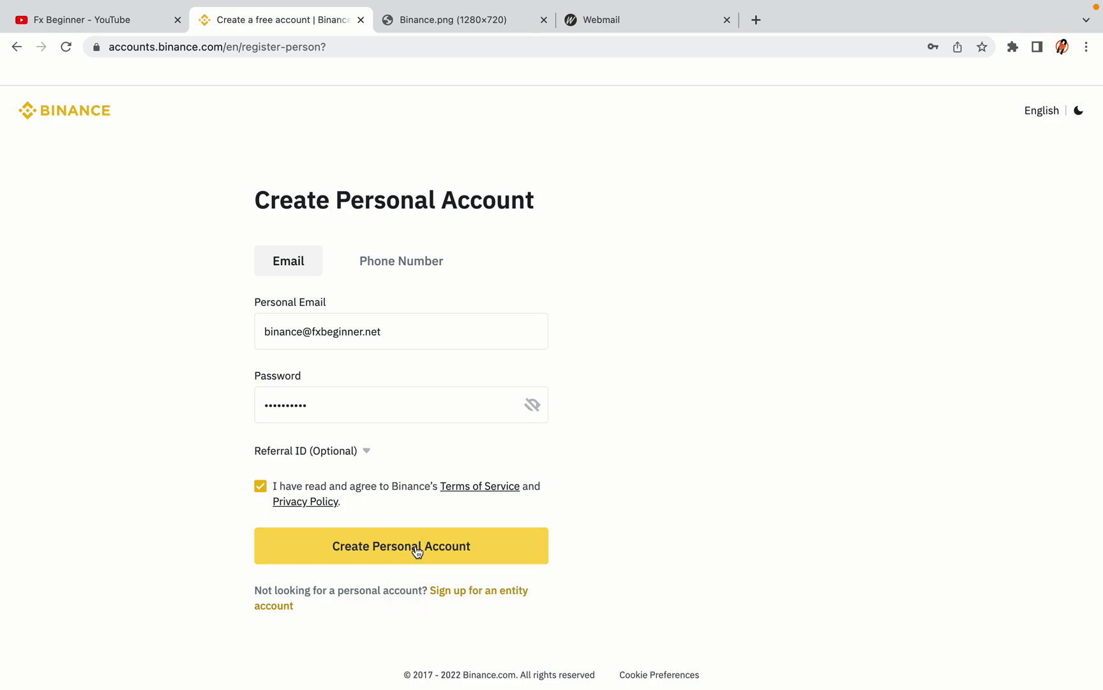
{"action": "left_click", "coordinate": [421, 554]}
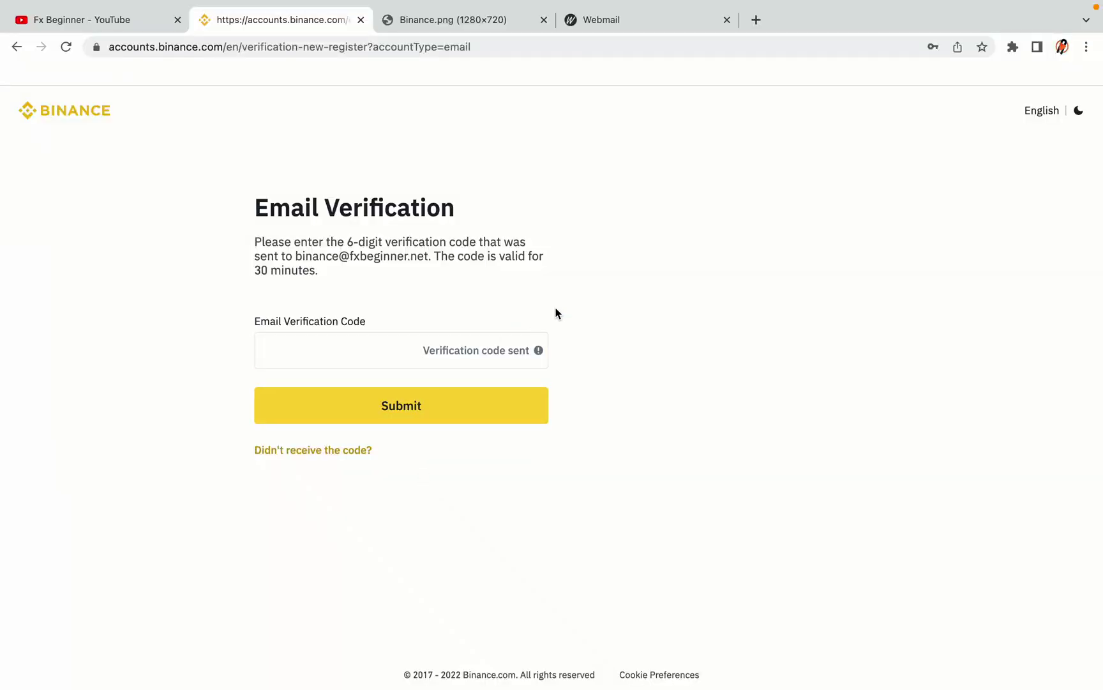
Switch to Webmail, placing it beside the Binance page, and open the registration confirmation email from Binance
{"action": "left_click_drag", "start_coordinate": [627, 20], "coordinate": [436, 20]}
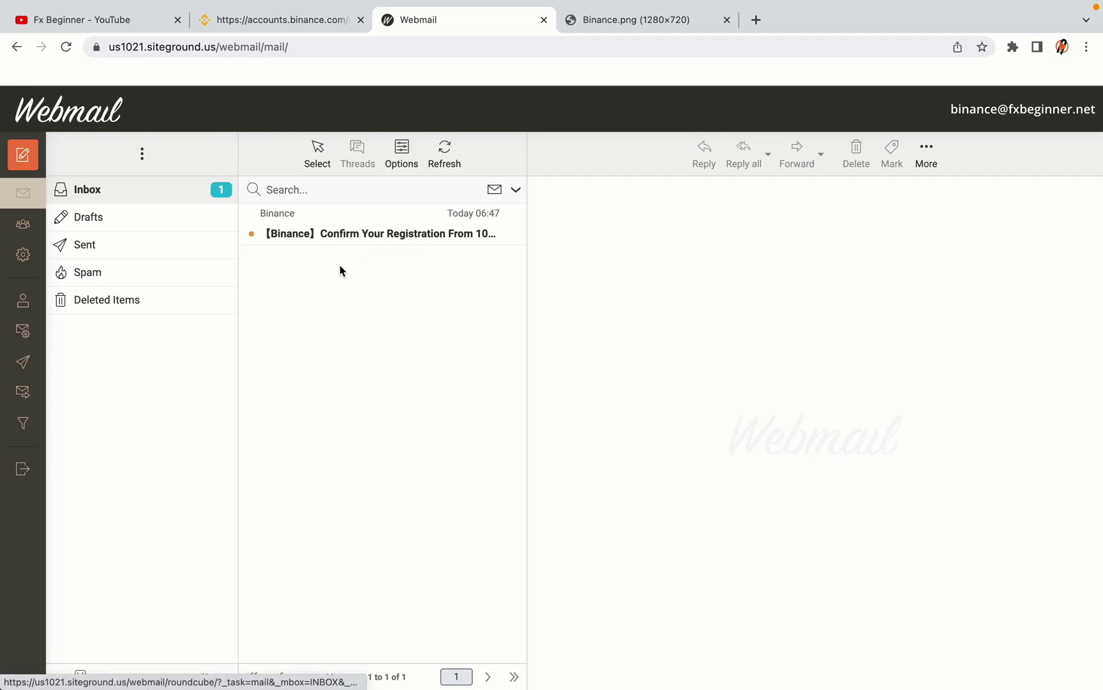
{"action": "left_click", "coordinate": [387, 233]}
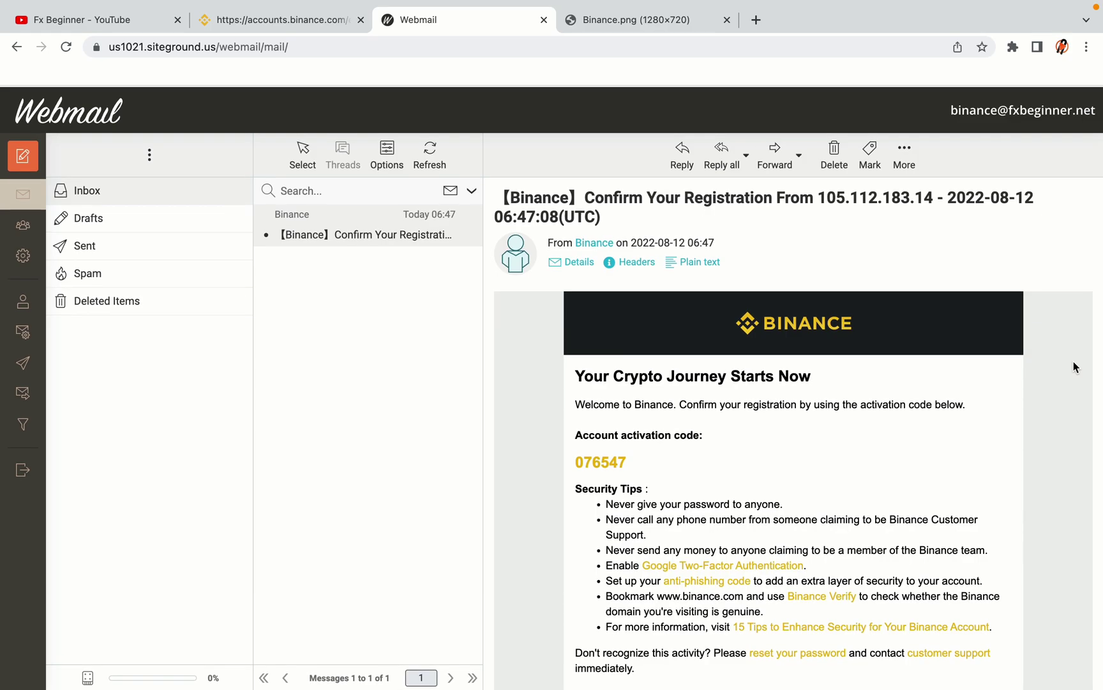
{"action": "scroll", "coordinate": [827, 369], "scroll_direction": "down", "scroll_amount": 1}
{"action": "scroll", "coordinate": [827, 369], "scroll_direction": "down", "scroll_amount": 3}
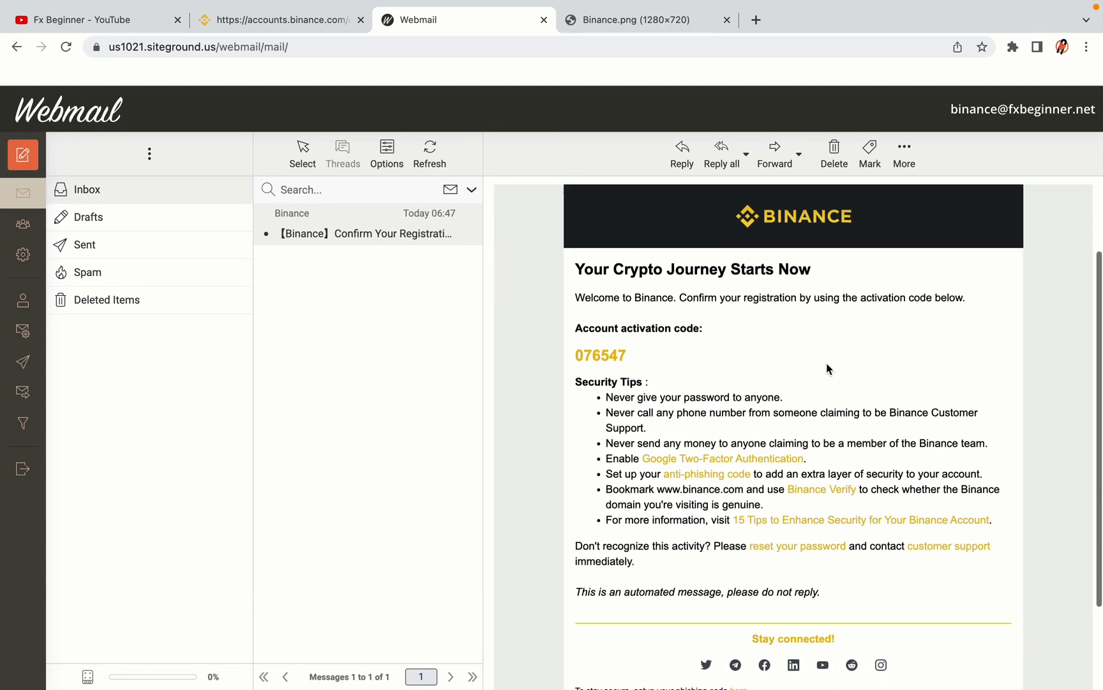
{"action": "scroll", "coordinate": [827, 369], "scroll_direction": "up", "scroll_amount": 1}
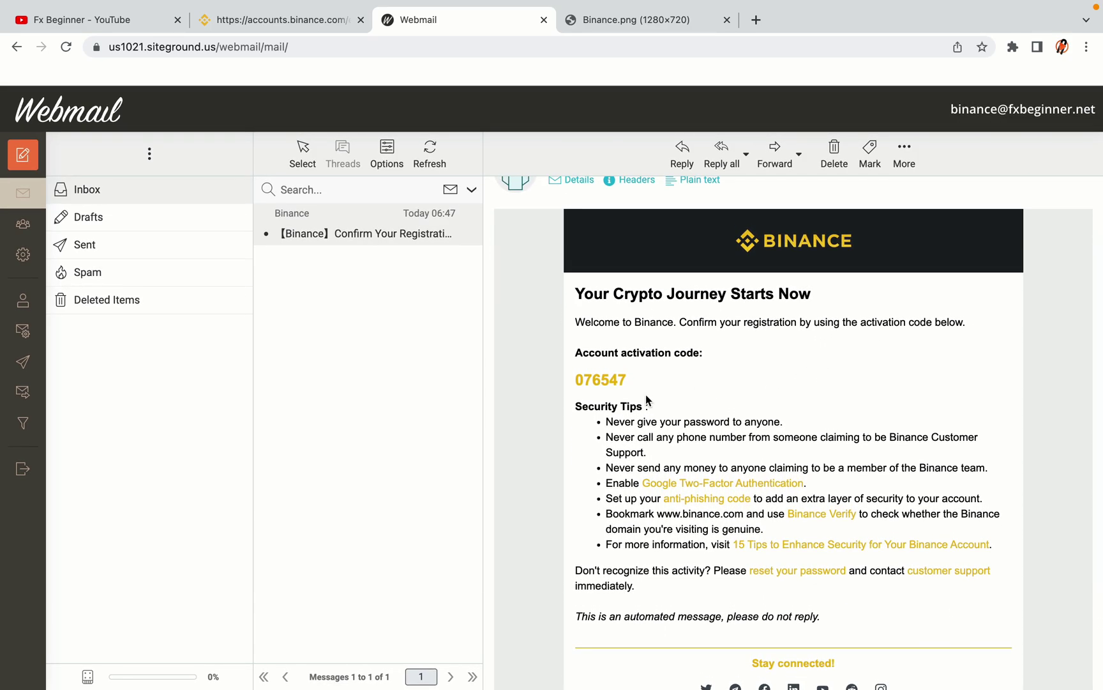
Copy the account activation code from the confirmation email
{"action": "left_click_drag", "start_coordinate": [576, 381], "coordinate": [626, 379]}
{"action": "left_click", "coordinate": [633, 380]}
{"action": "left_click_drag", "start_coordinate": [576, 380], "coordinate": [626, 379]}
{"action": "right_click", "coordinate": [613, 380]}
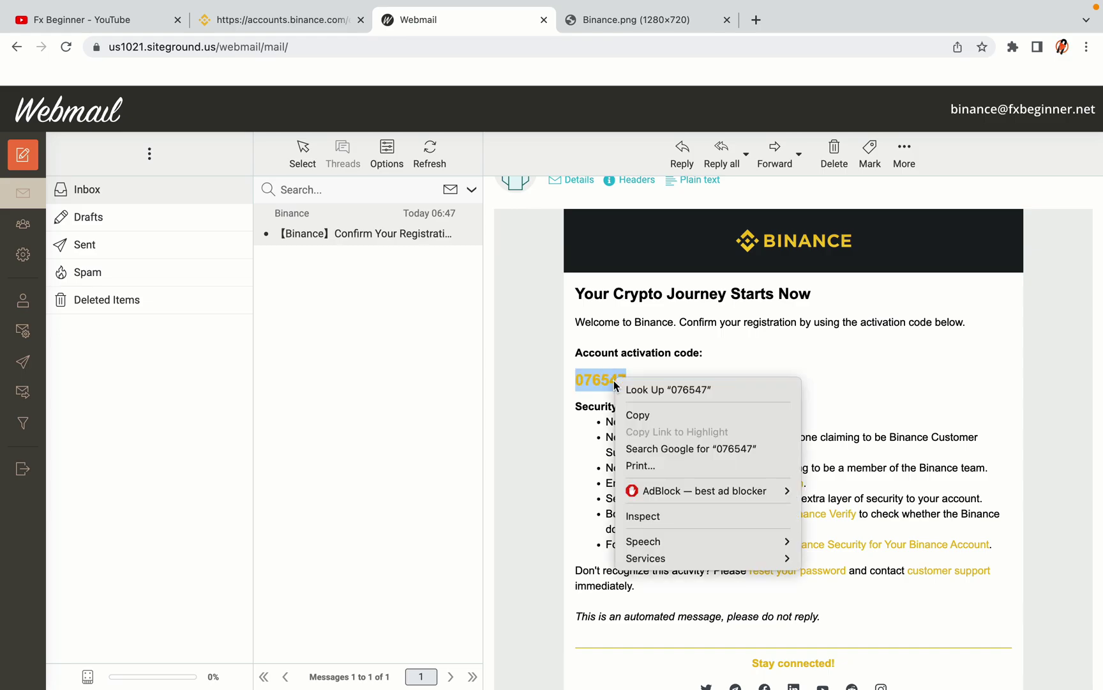
{"action": "left_click", "coordinate": [632, 414]}
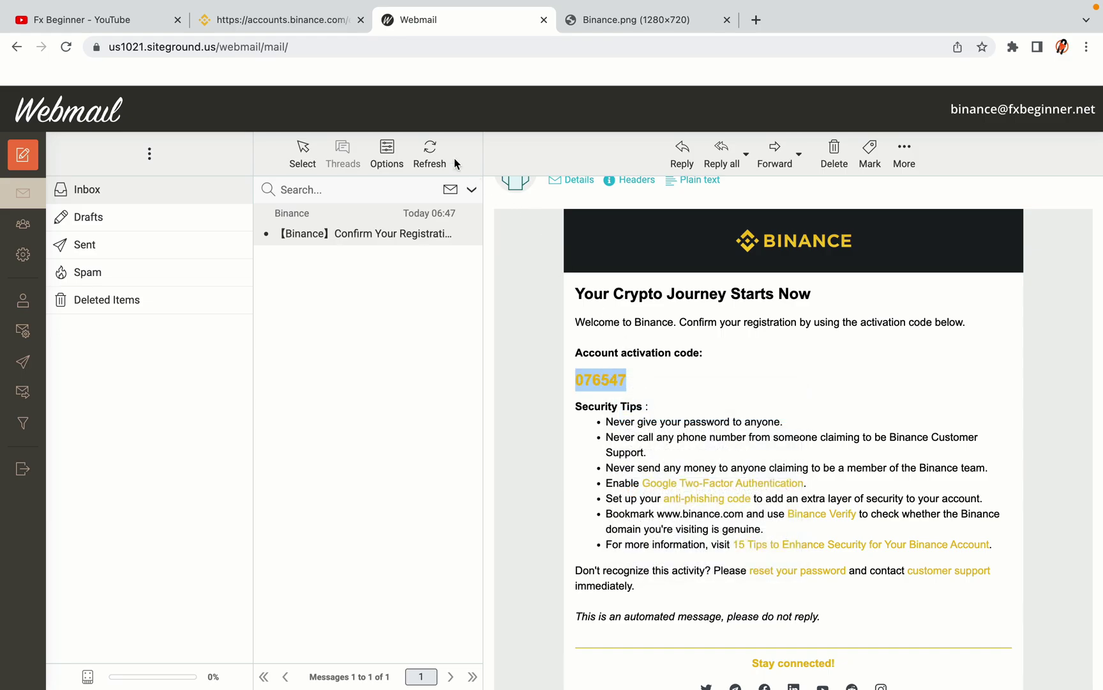
Return to the Binance registration page, paste the email verification code and submit it
{"action": "left_click", "coordinate": [288, 21]}
{"action": "left_click", "coordinate": [367, 338]}
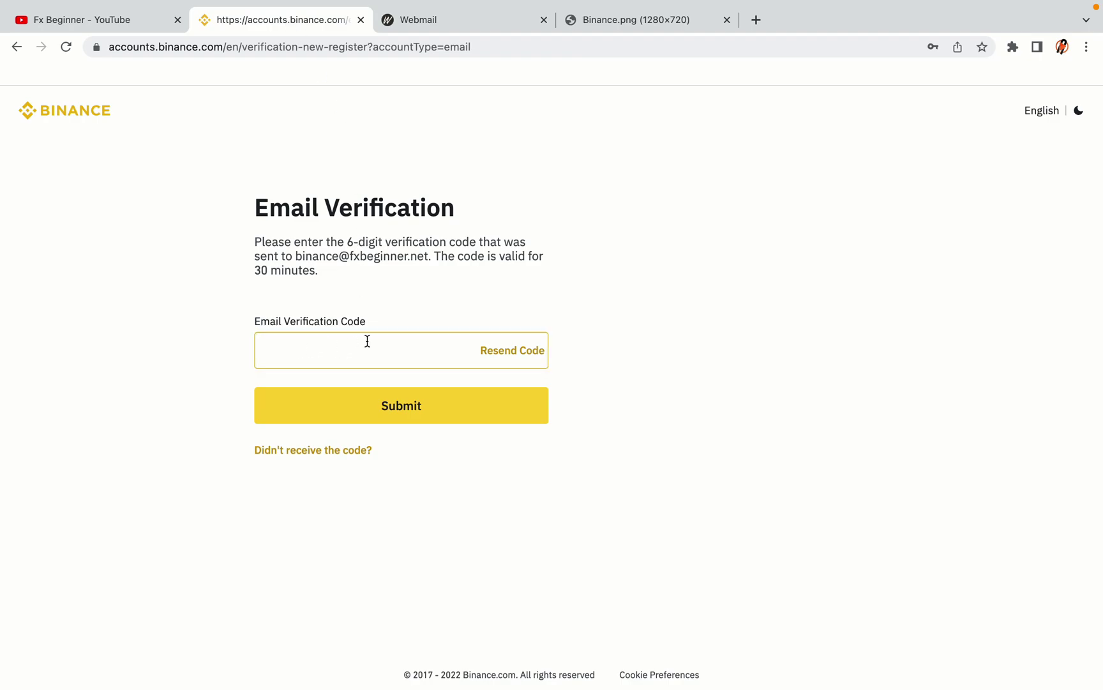
{"action": "key", "text": "ctrl+v"}
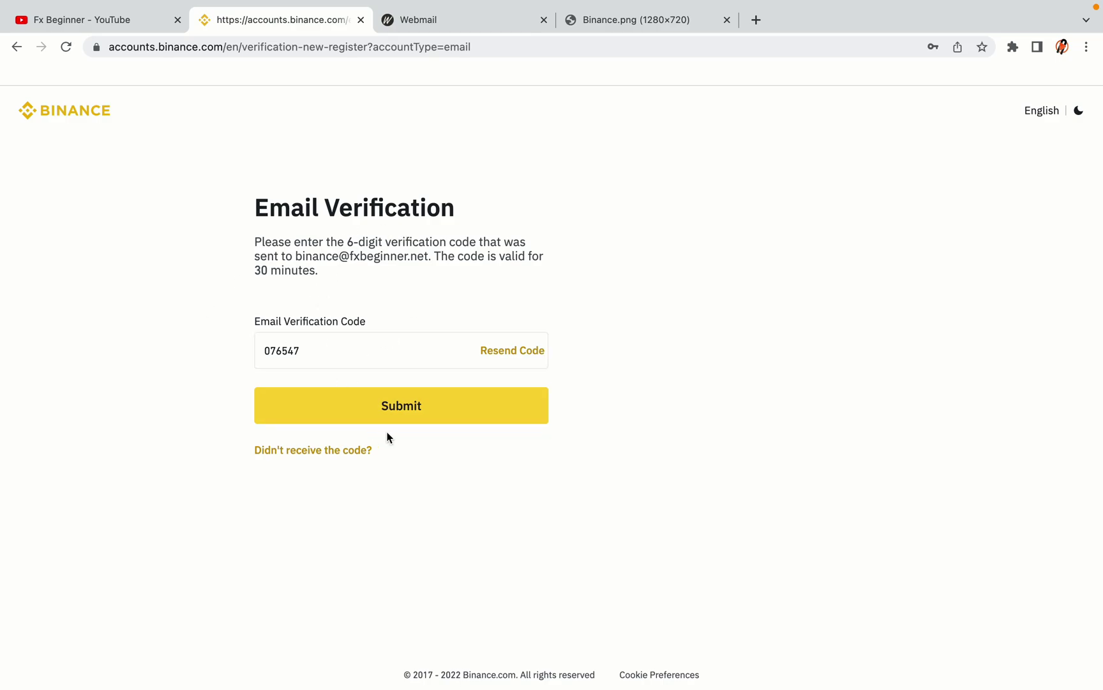
{"action": "left_click", "coordinate": [509, 420]}
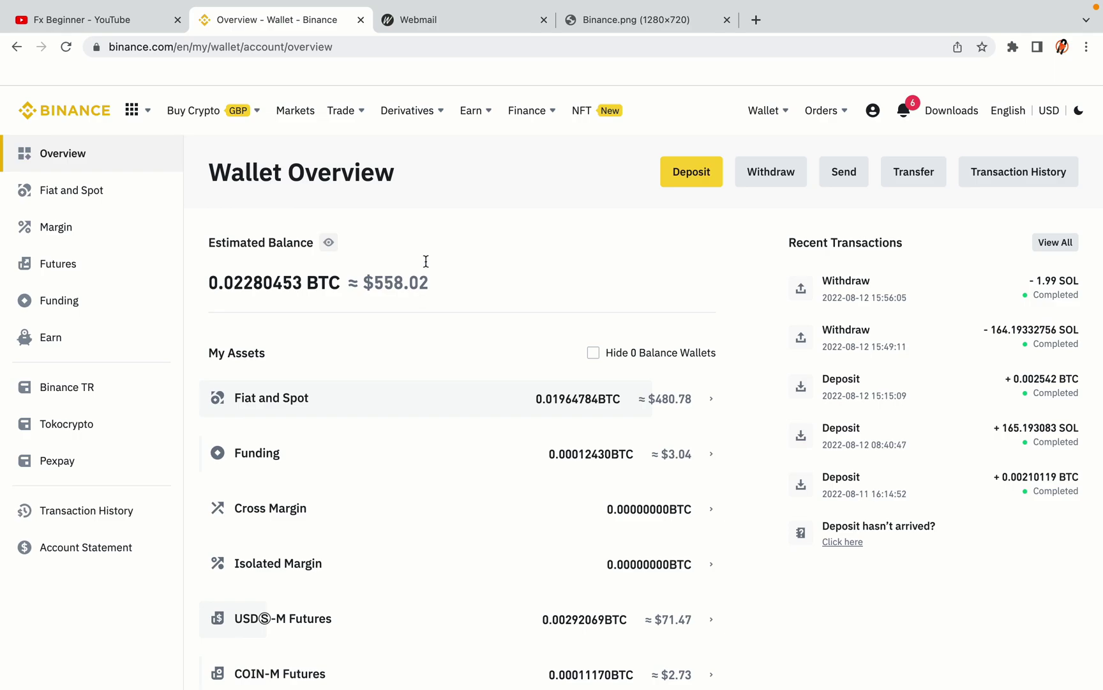
Examine the assets in the Wallet Overview and the Buy Crypto and Trade options, and return to the Binance homepage
{"action": "scroll", "coordinate": [678, 295], "scroll_direction": "down", "scroll_amount": 3}
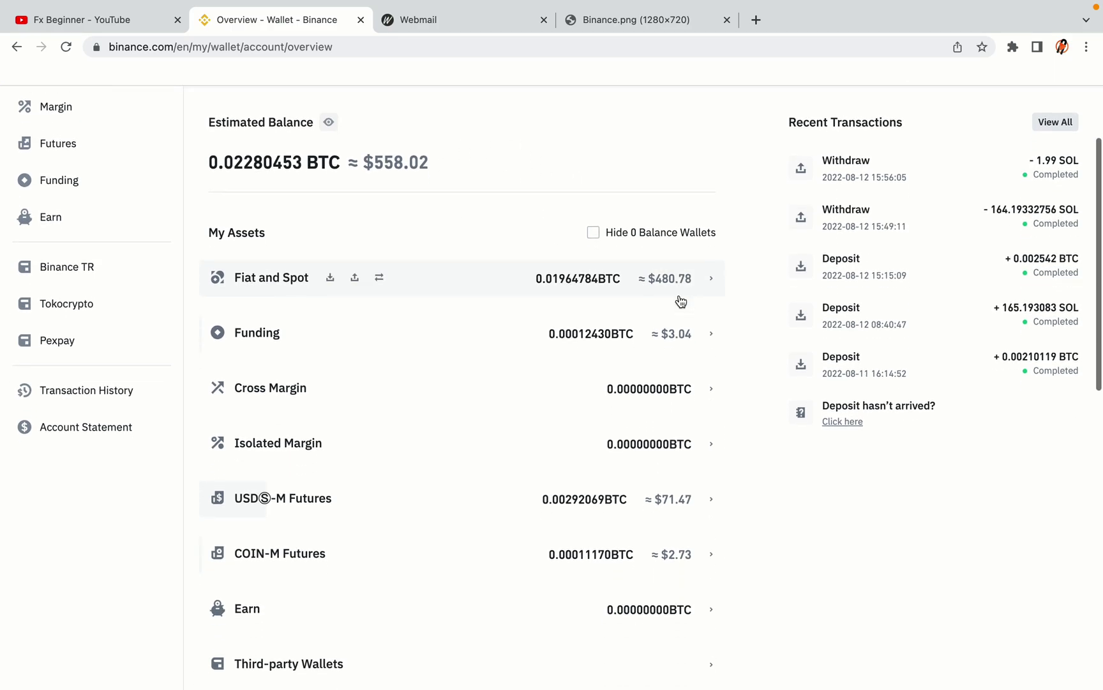
{"action": "scroll", "coordinate": [679, 300], "scroll_direction": "down", "scroll_amount": 3}
{"action": "scroll", "coordinate": [680, 300], "scroll_direction": "up", "scroll_amount": 6}
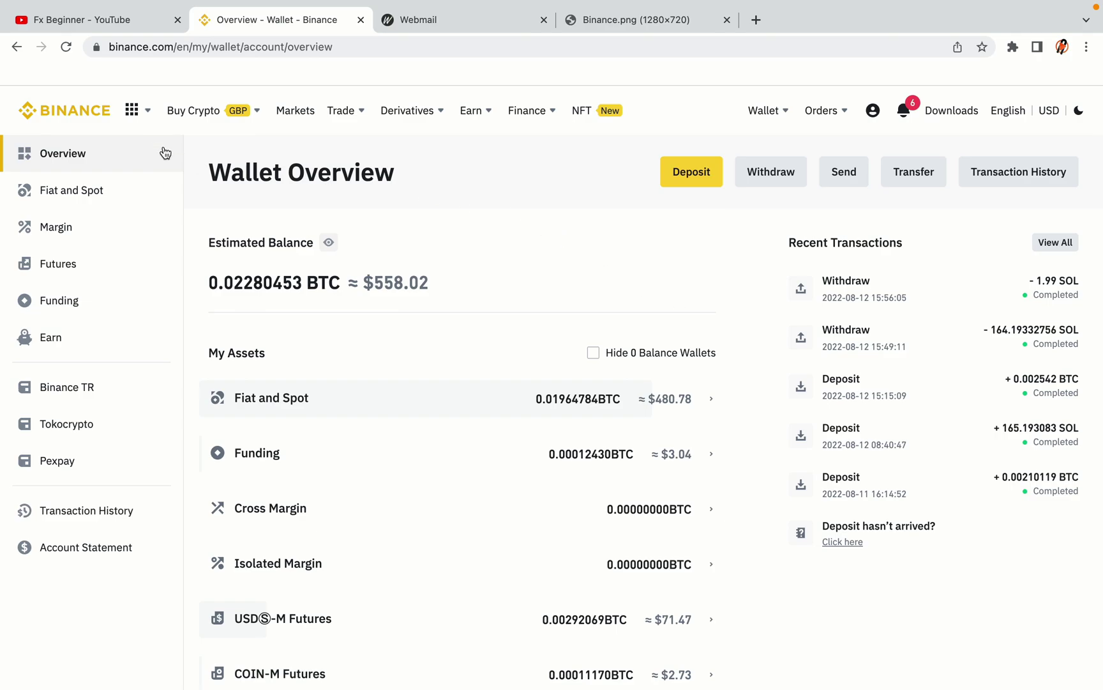
{"action": "mouse_move", "coordinate": [214, 114]}
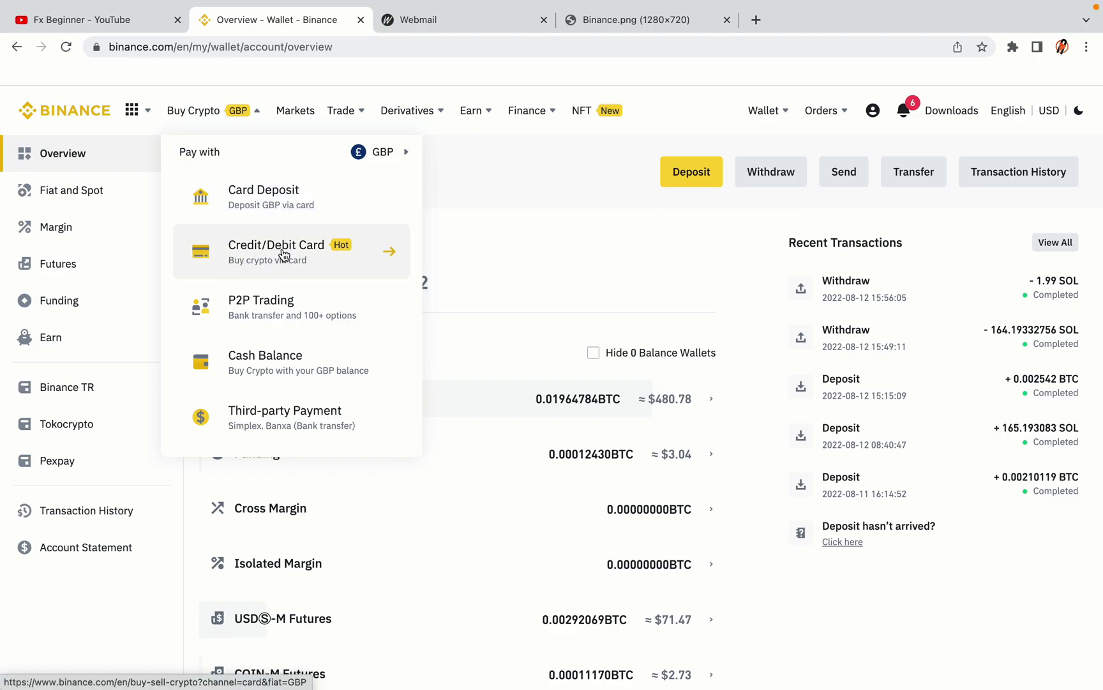
{"action": "mouse_move", "coordinate": [339, 112]}
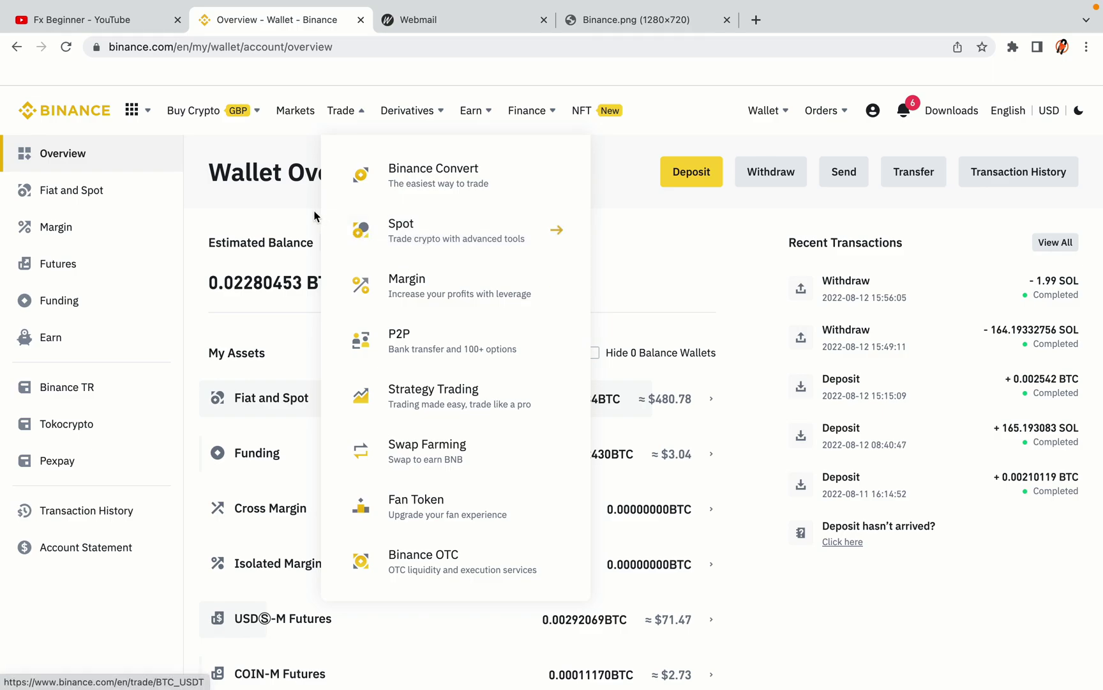
{"action": "left_click", "coordinate": [72, 107]}
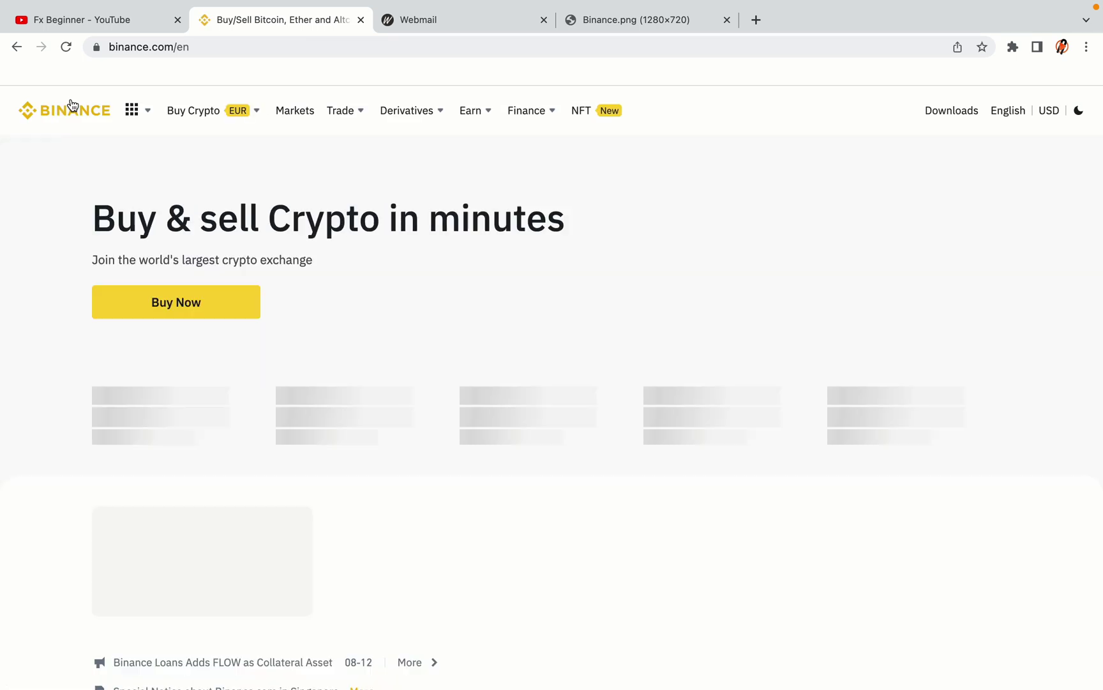